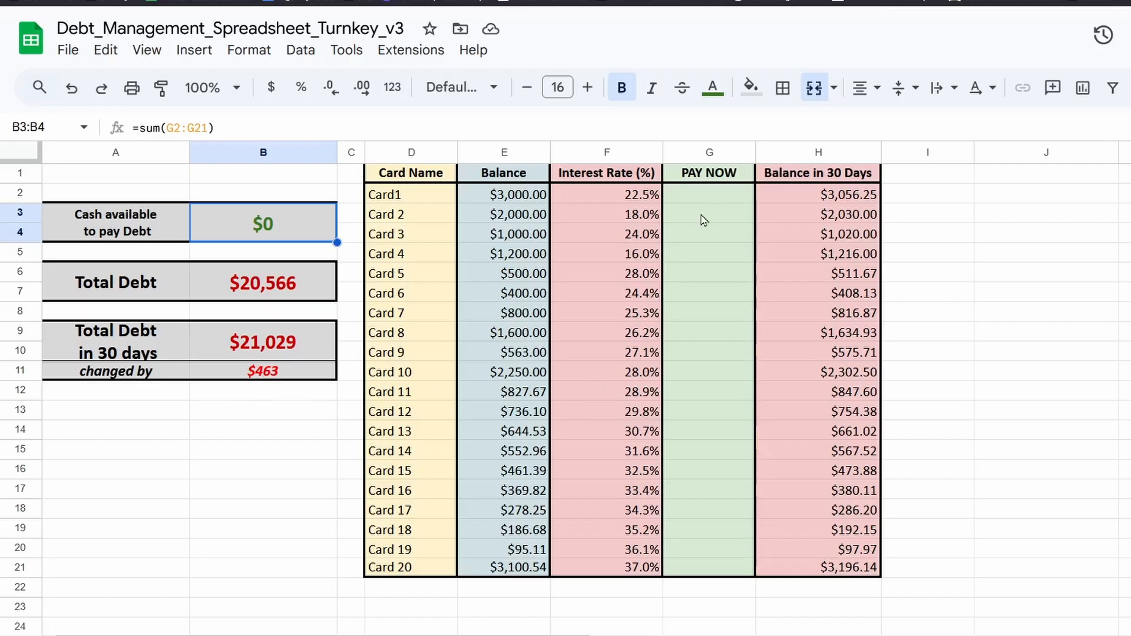
Enter a PAY NOW amount of 1000 for Card 4.
left_click(704, 259)
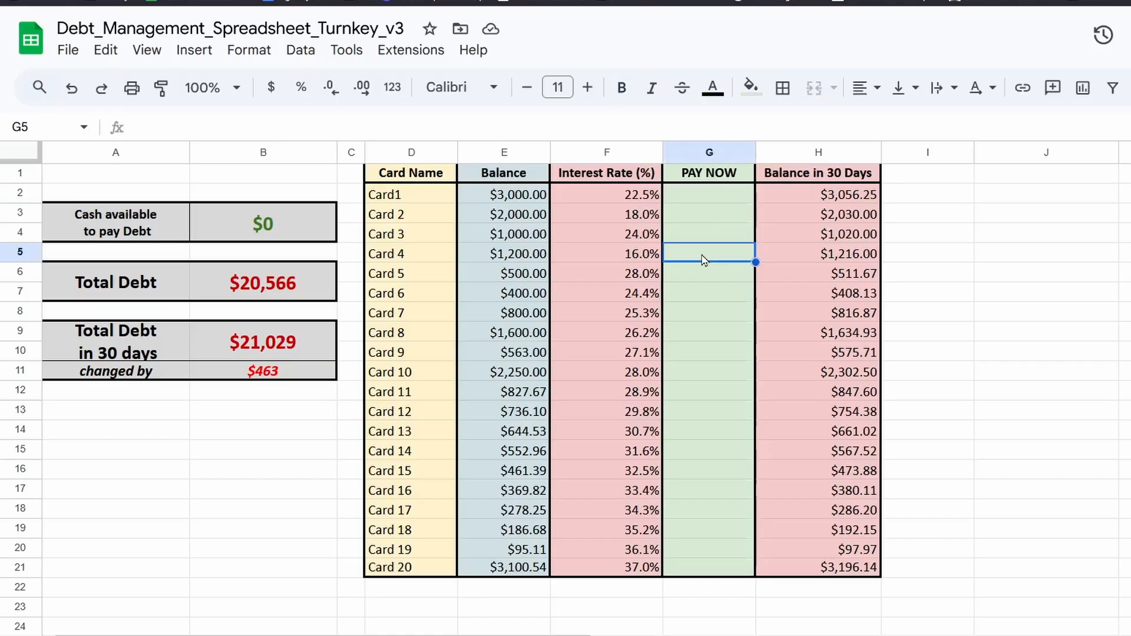
type("1000")
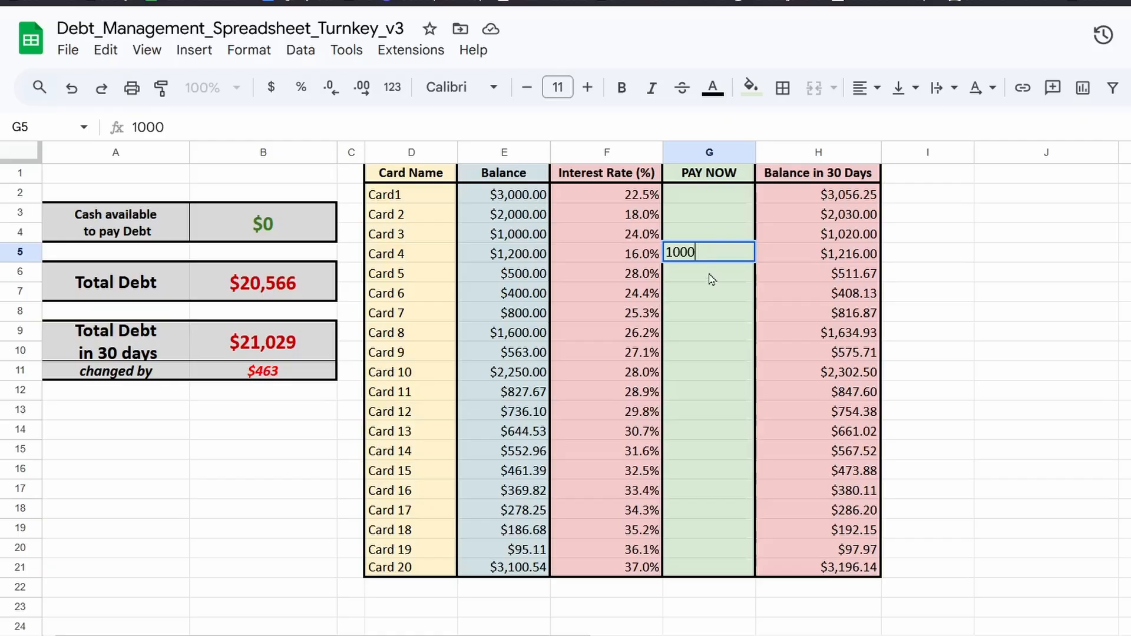
key("Return")
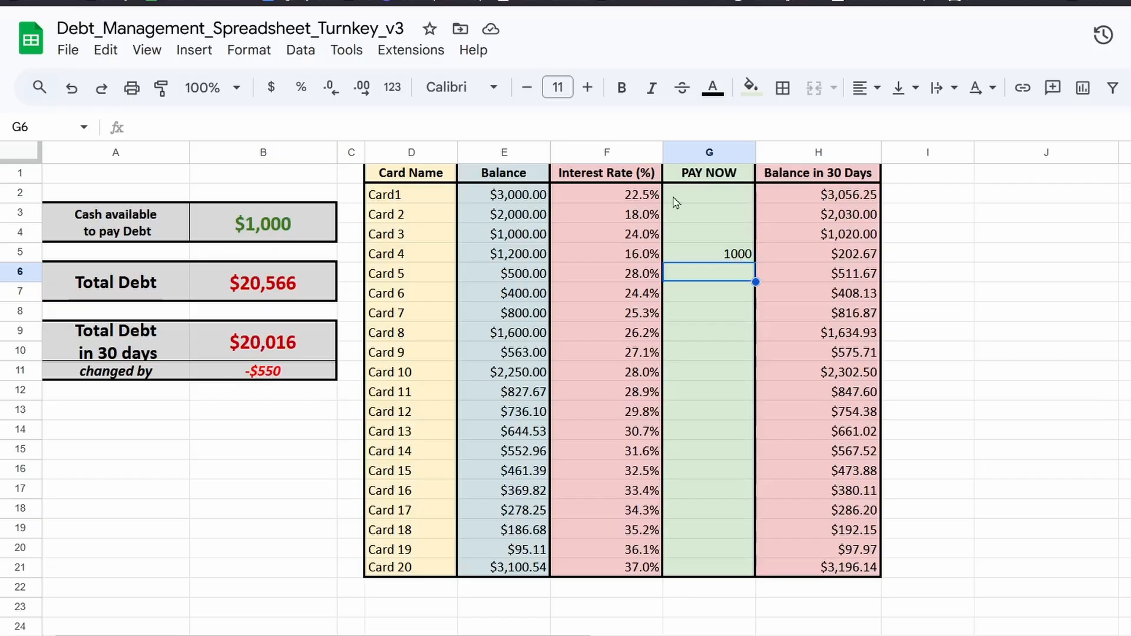
Clear Card 4's PAY NOW amount and enter 1000 for Card 20 instead.
left_click(728, 259)
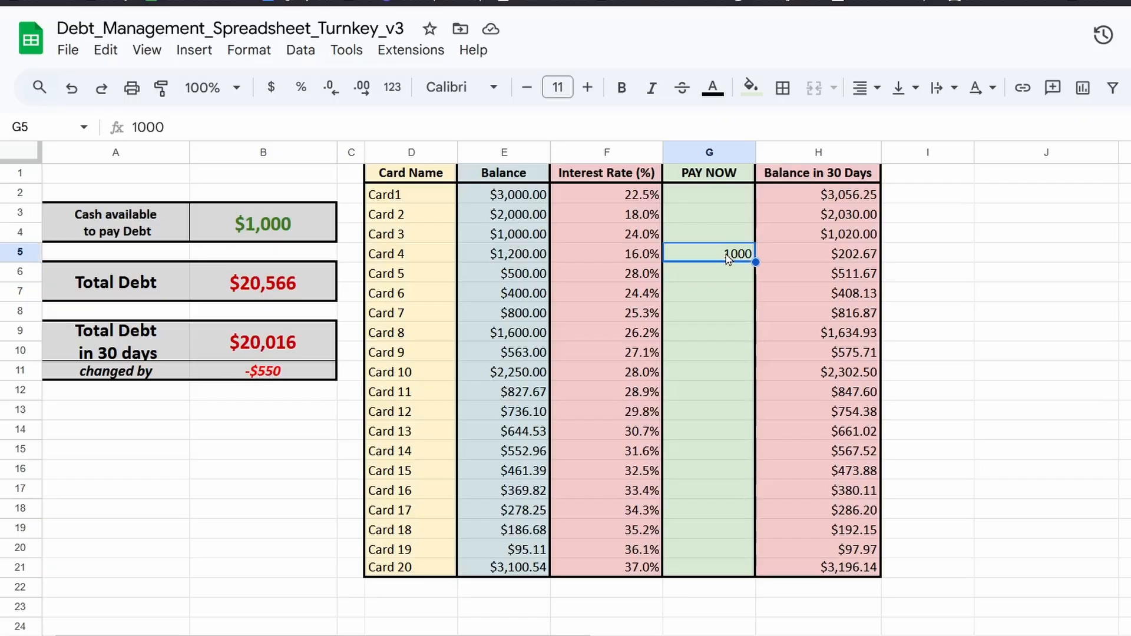
key("Delete")
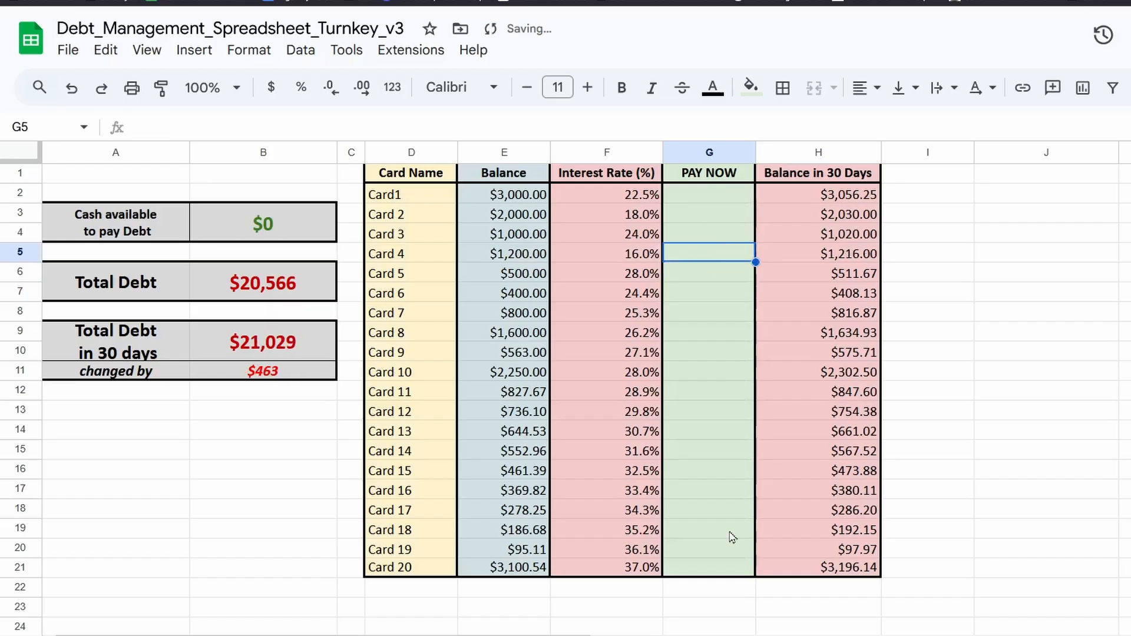
left_click(714, 574)
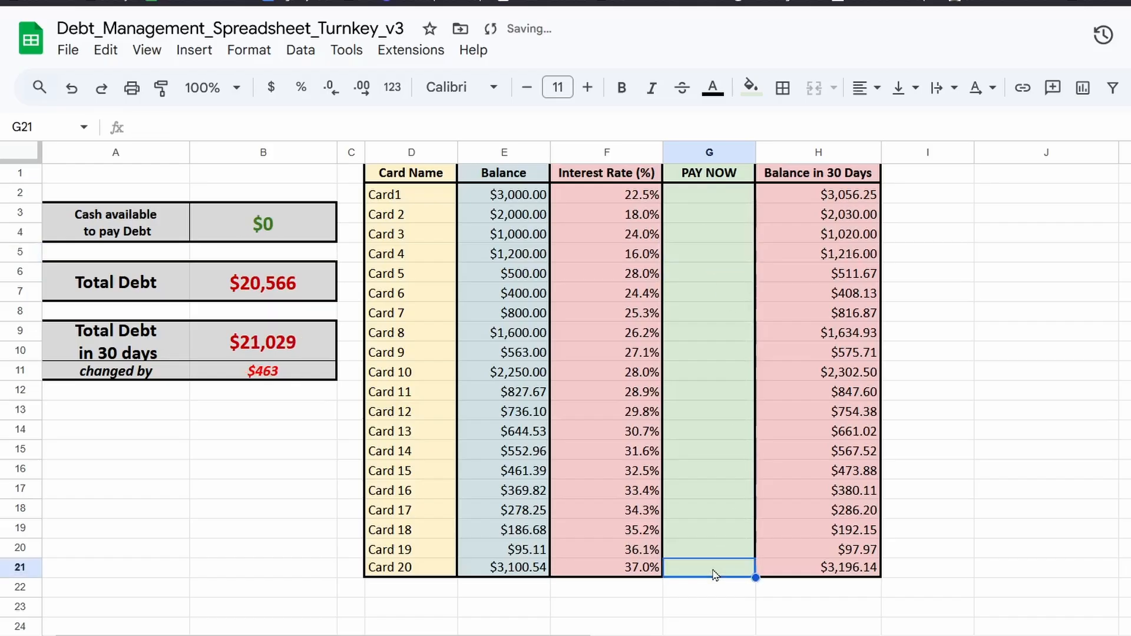
type("1000")
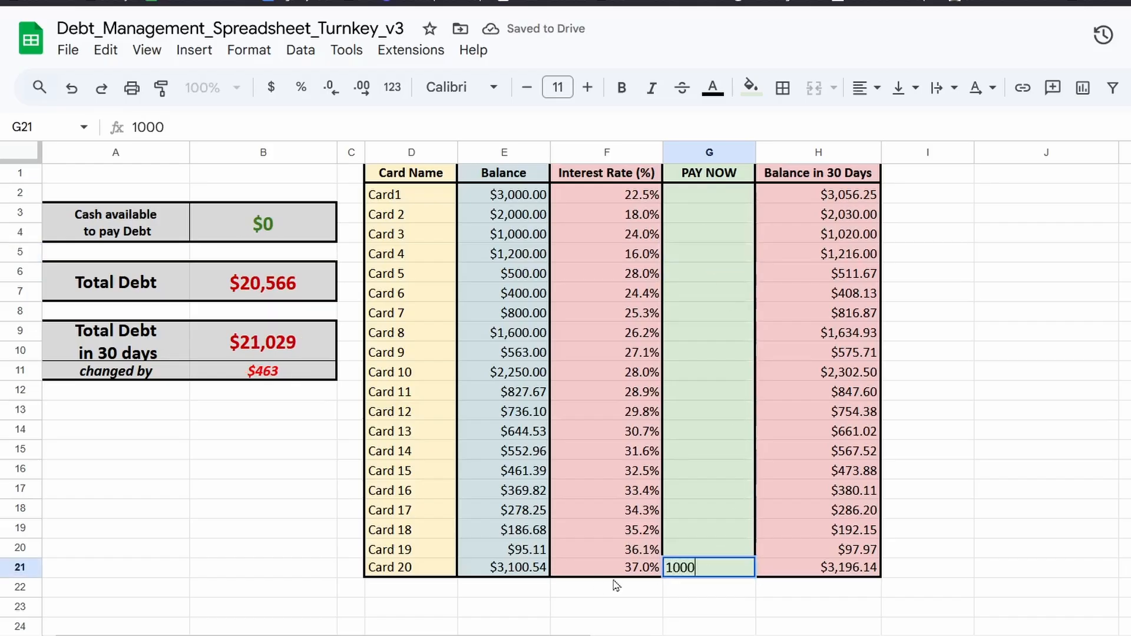
left_click(617, 551)
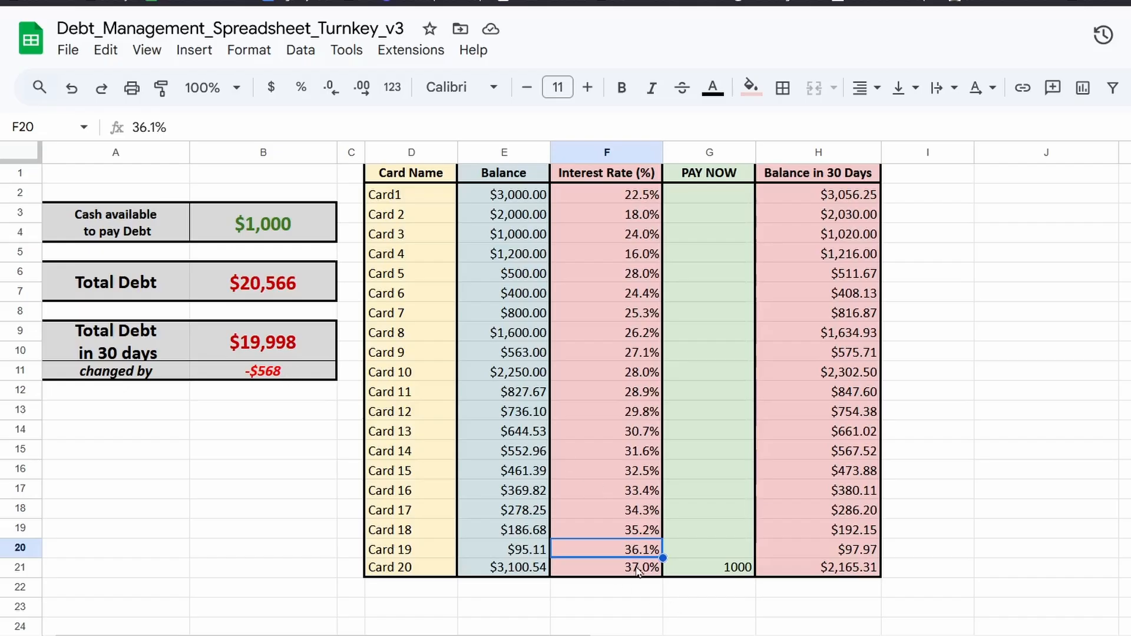
Enter a PAY NOW amount of 10 for every card from Card 1 through Card 19.
left_click(705, 199)
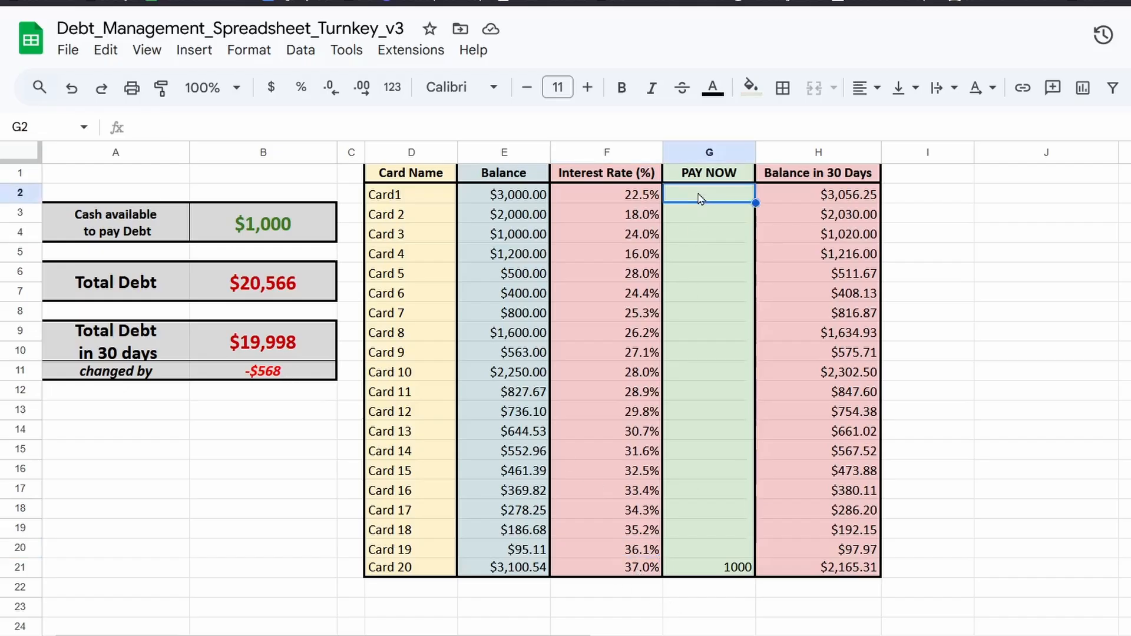
type("10")
key("Return")
type("10")
key("Return")
type("10")
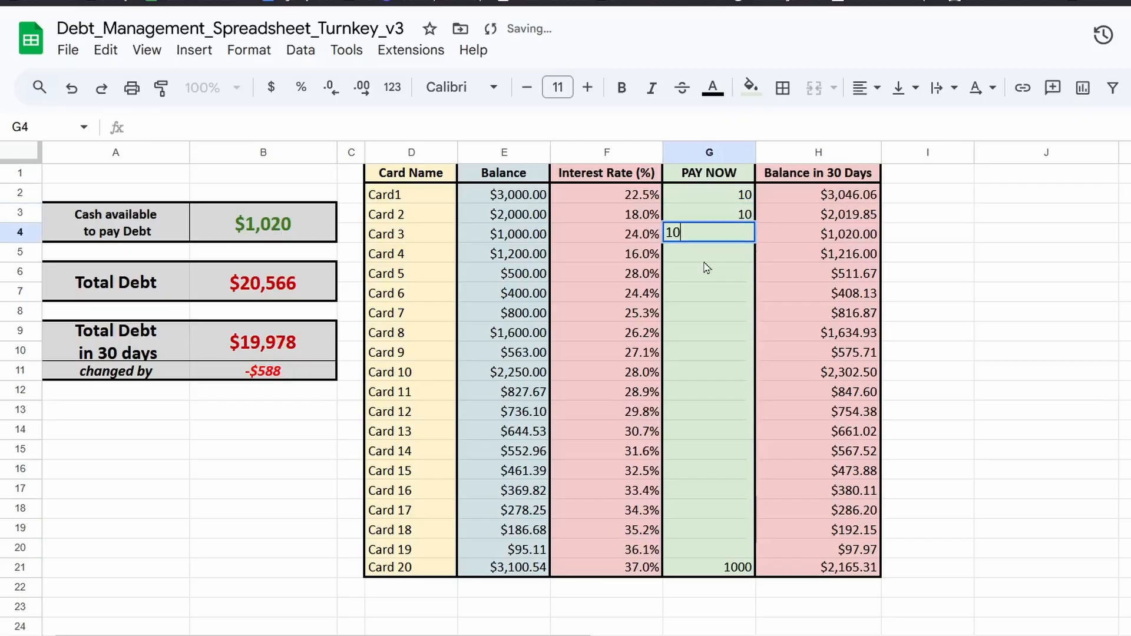
key("Return")
type("10")
key("Return")
type("10")
key("Return")
type("10")
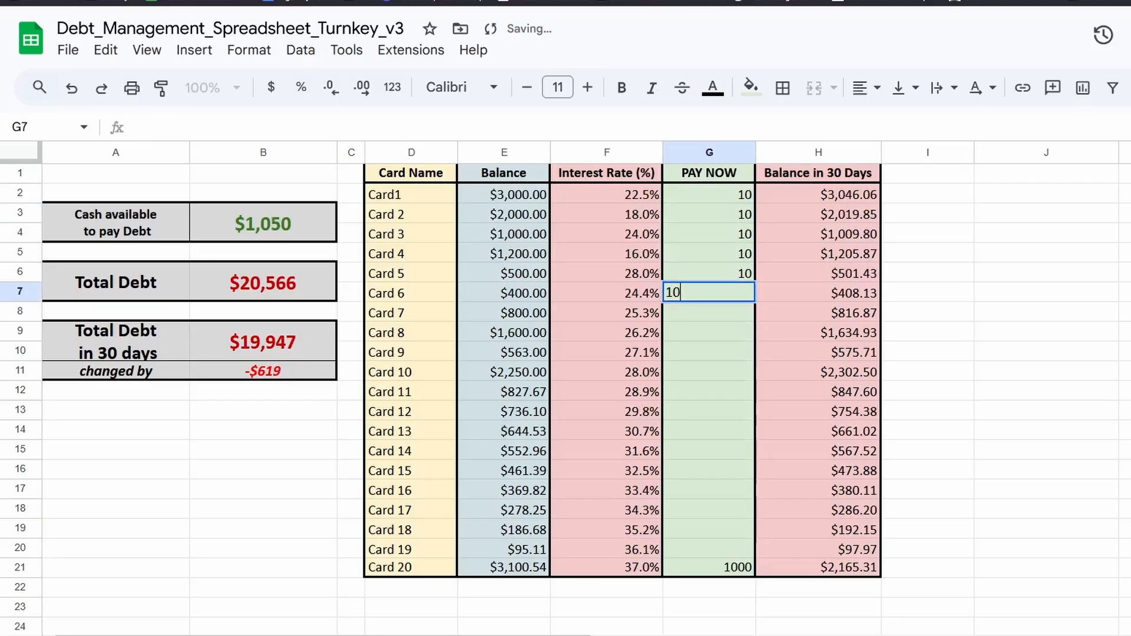
key("Return")
type("10")
key("Return")
type("10")
key("Return")
type("10")
key("Return")
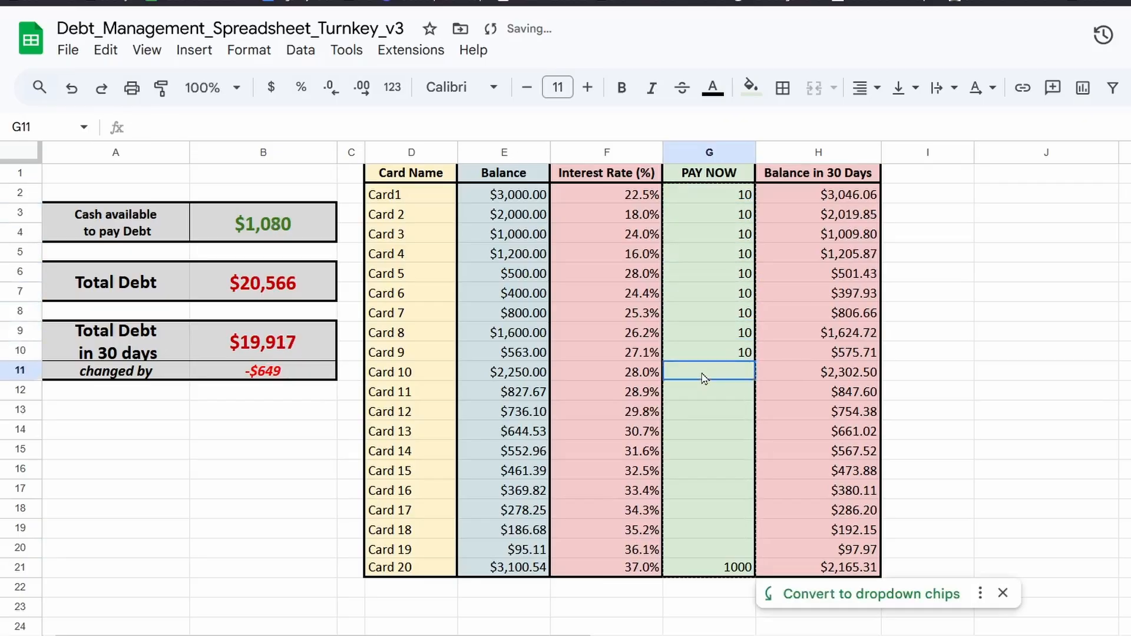
type("10")
key("Return")
type("10")
key("Return")
type("10")
key("Return")
type("10")
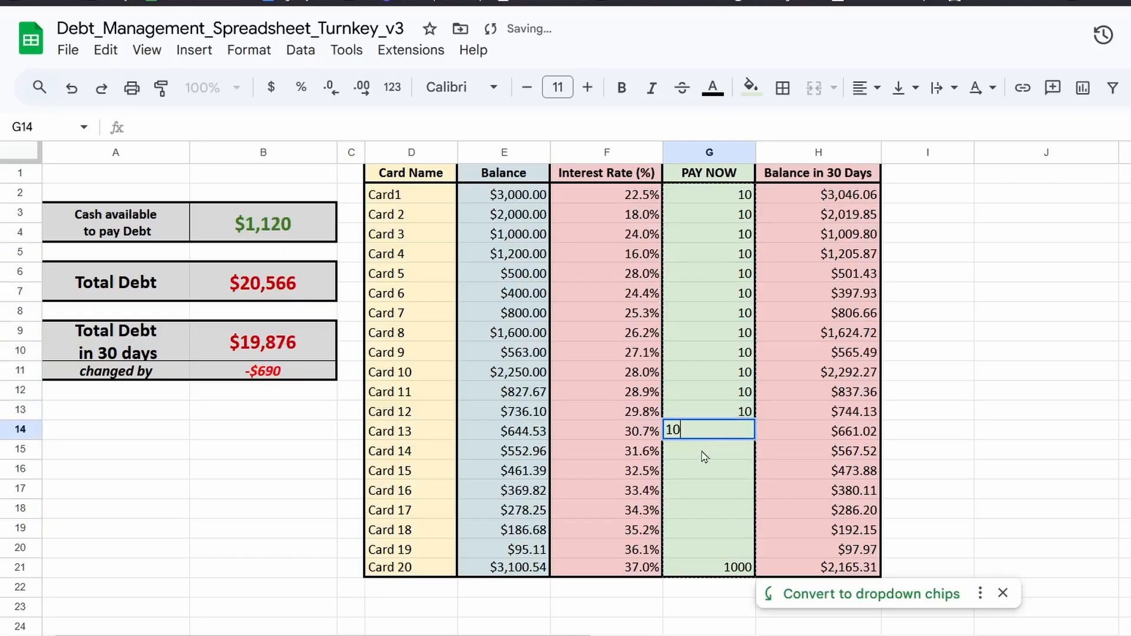
key("Return")
type("10")
key("Return")
type("10")
key("Return")
type("10")
key("Return")
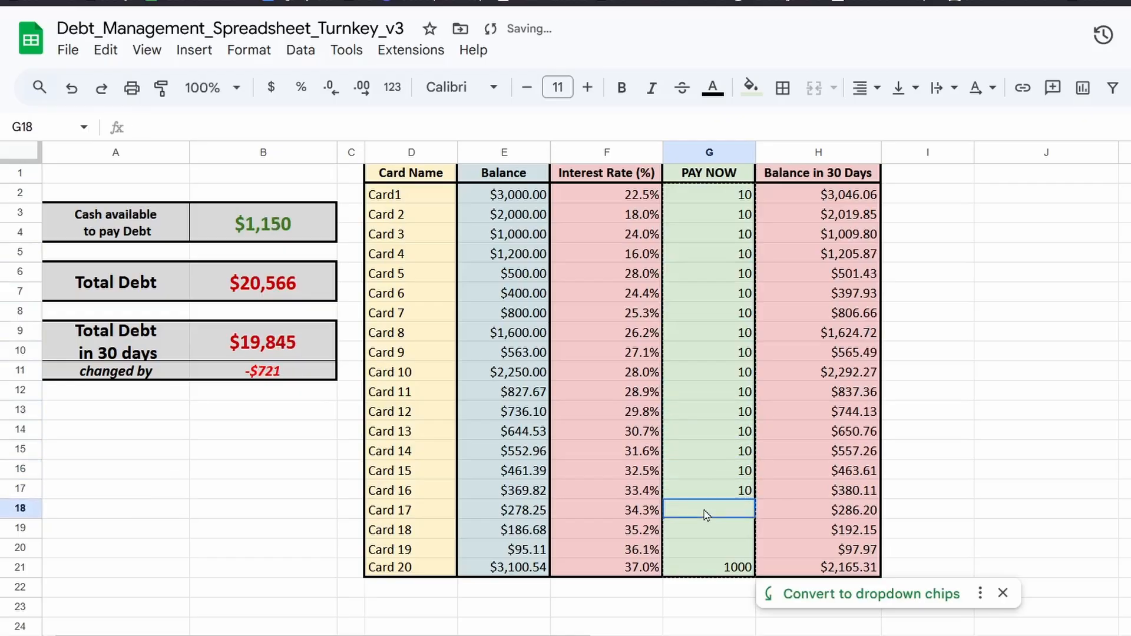
type("10")
key("Return")
type("10")
key("Return")
type("10")
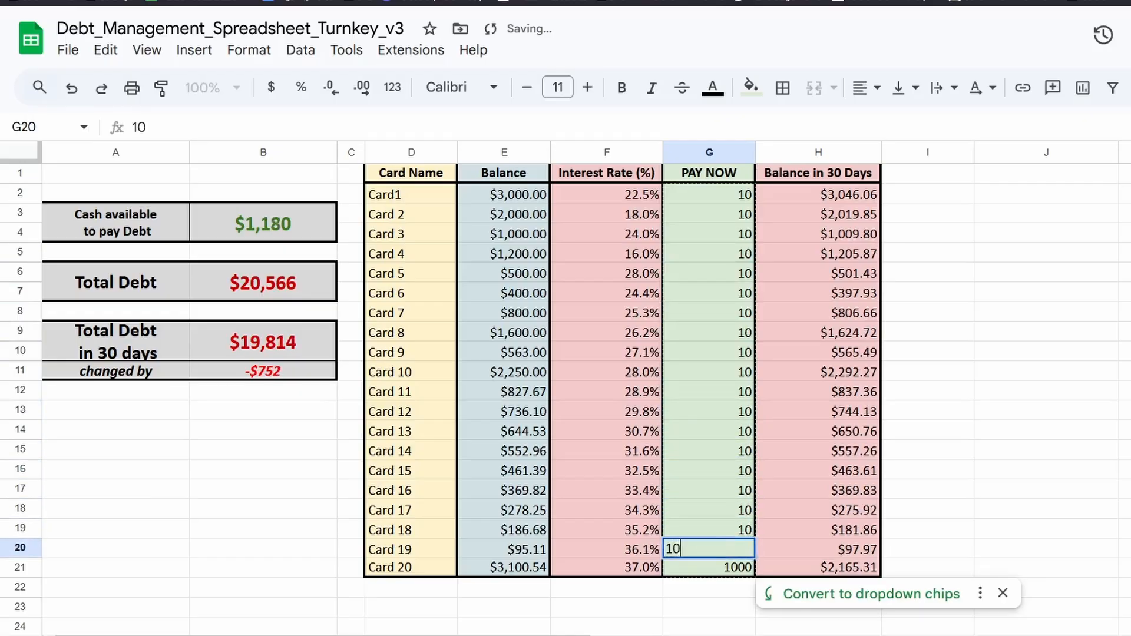
key("Return")
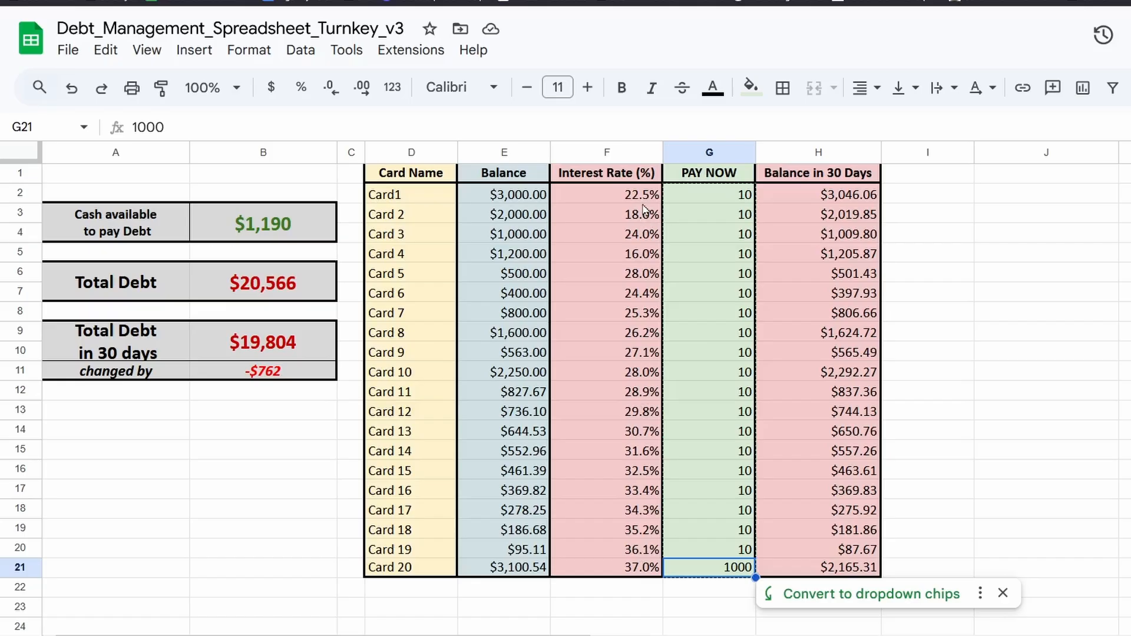
left_click(938, 572)
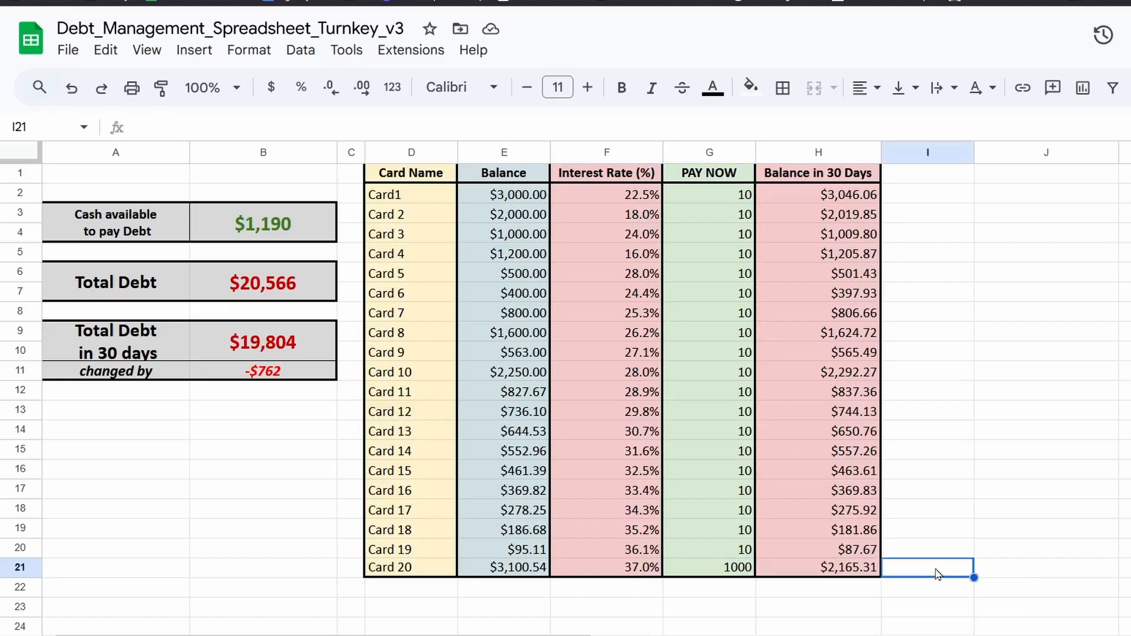
left_click(724, 574)
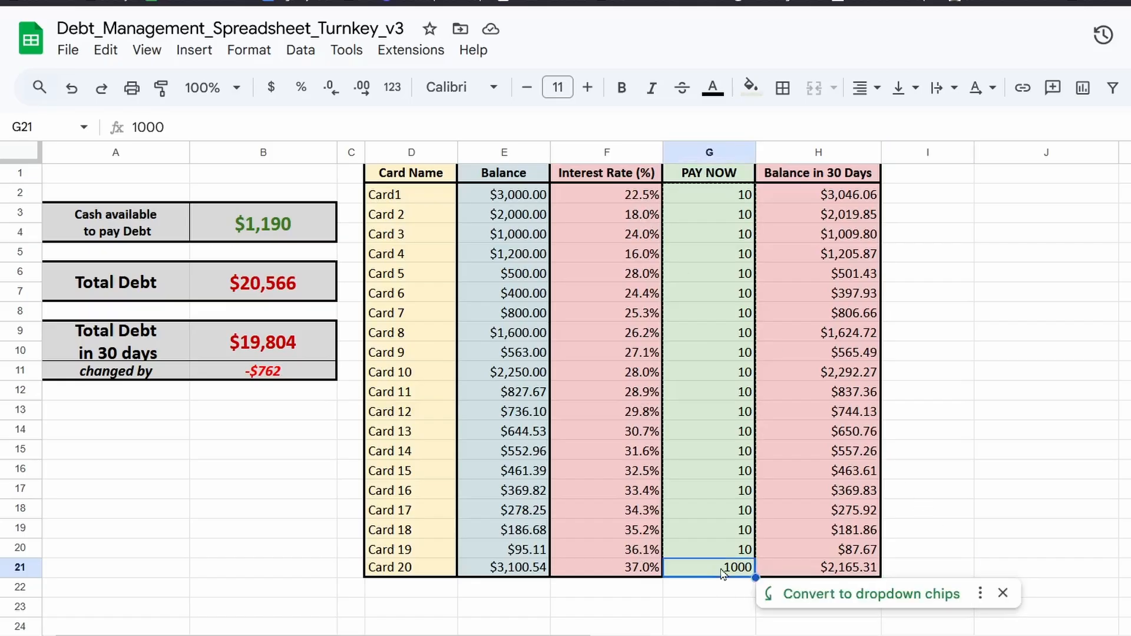
left_click(897, 572)
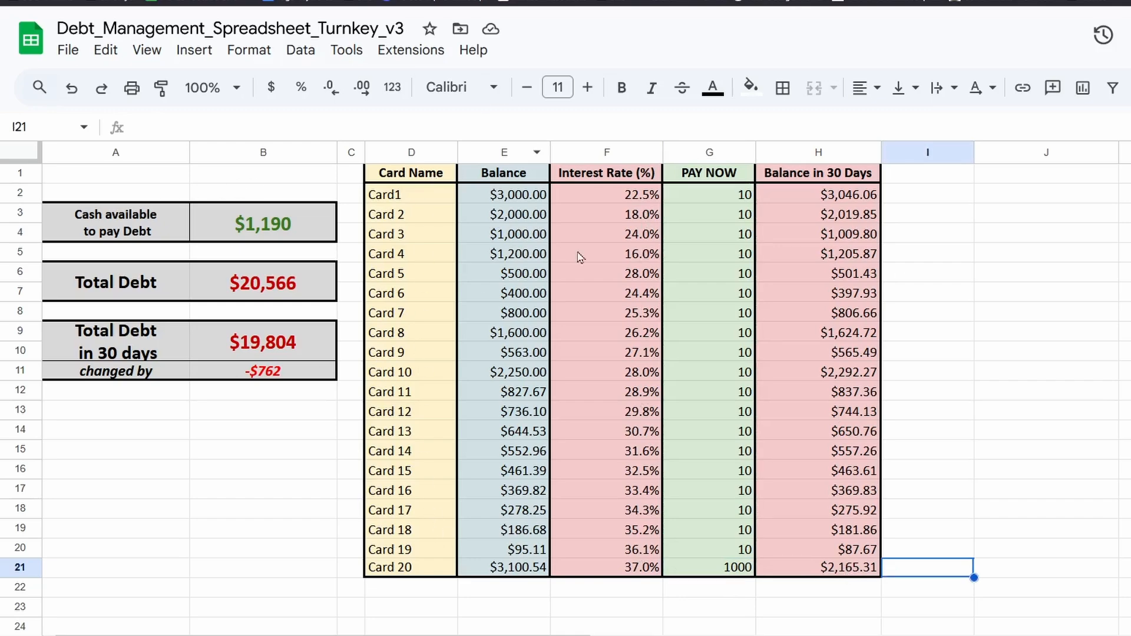
Set the PAY NOW amount of Card 20 to 10 and that of Card 4 to 1000.
left_click(725, 570)
key("ctrl+z")
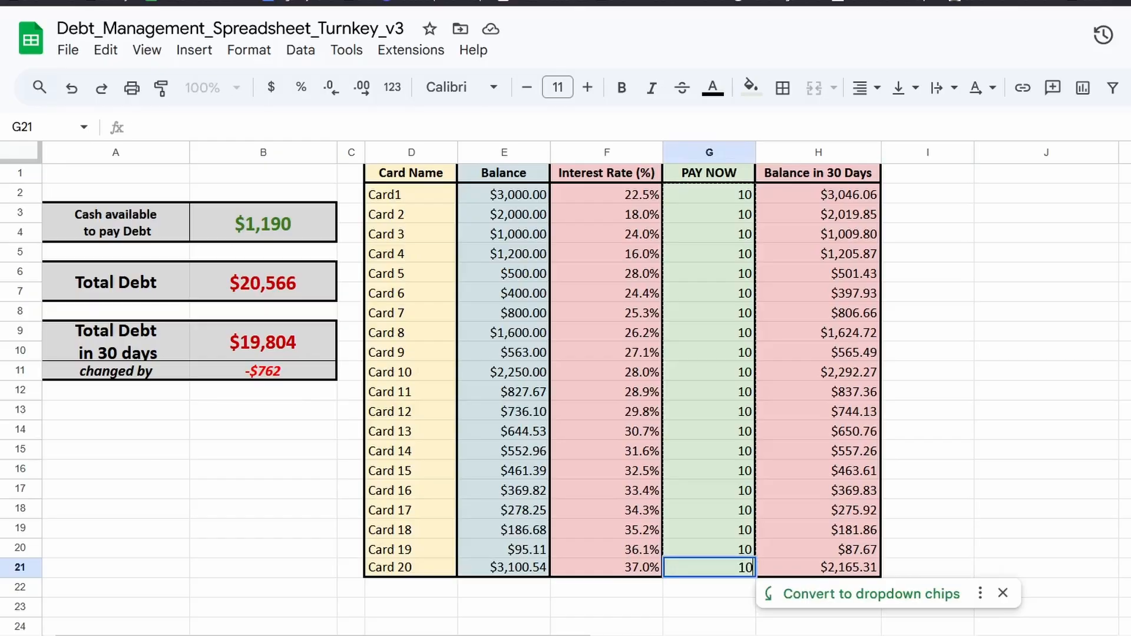
left_click(742, 255)
type("10000")
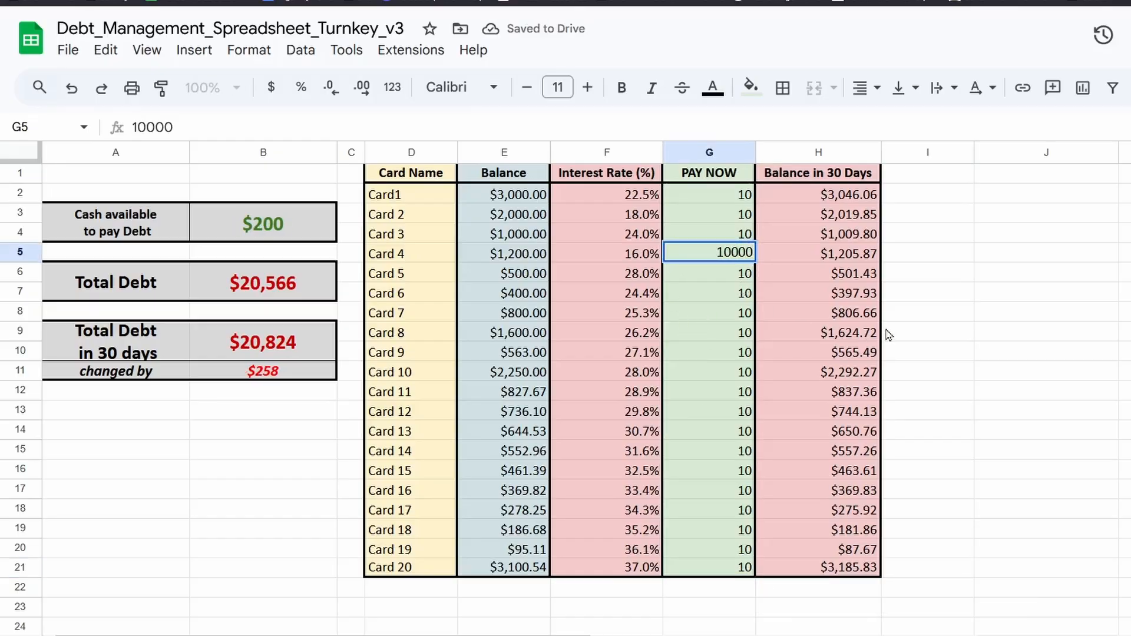
key("BackSpace")
left_click(966, 386)
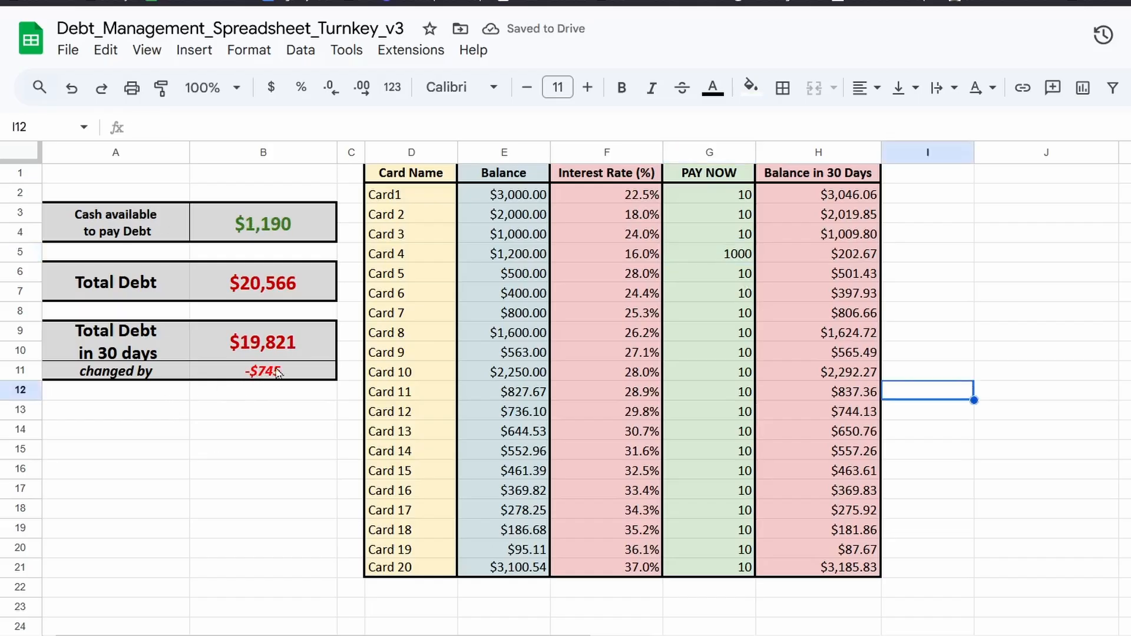
Set the PAY NOW amount of Card 4 to 10 and that of Card 20 to 1000.
left_click(737, 260)
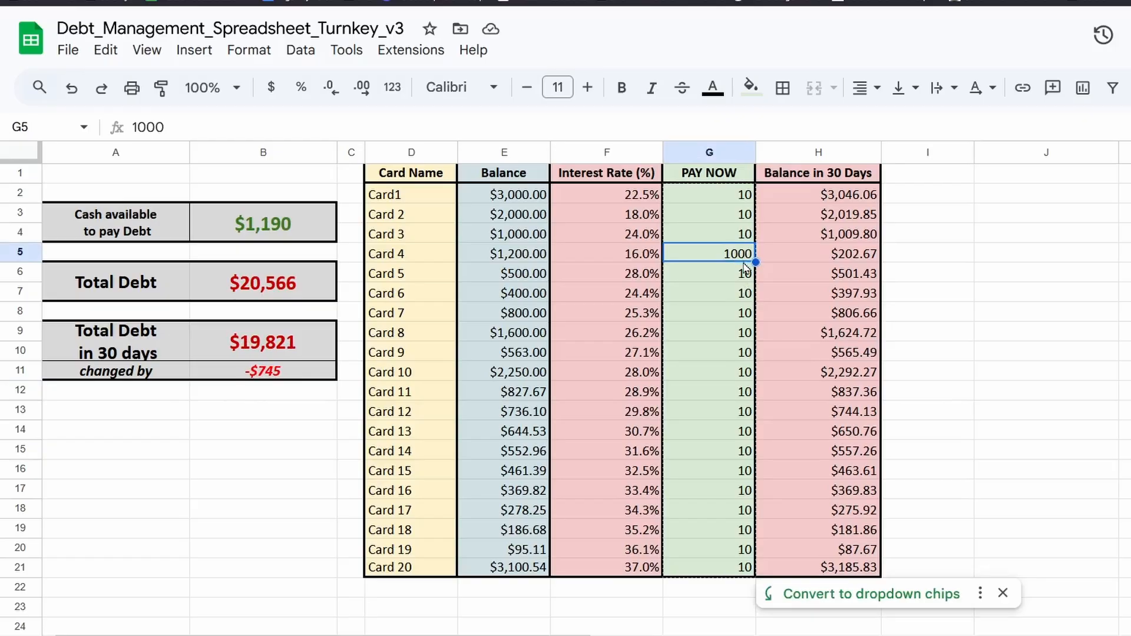
type("10")
left_click(741, 569)
type("1000")
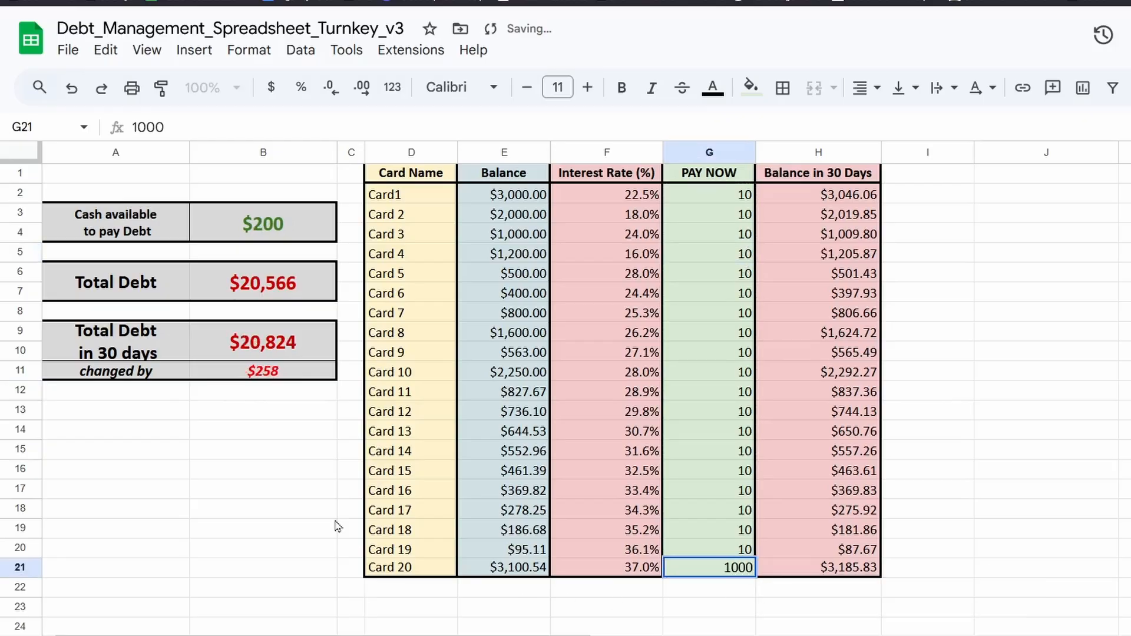
left_click(290, 516)
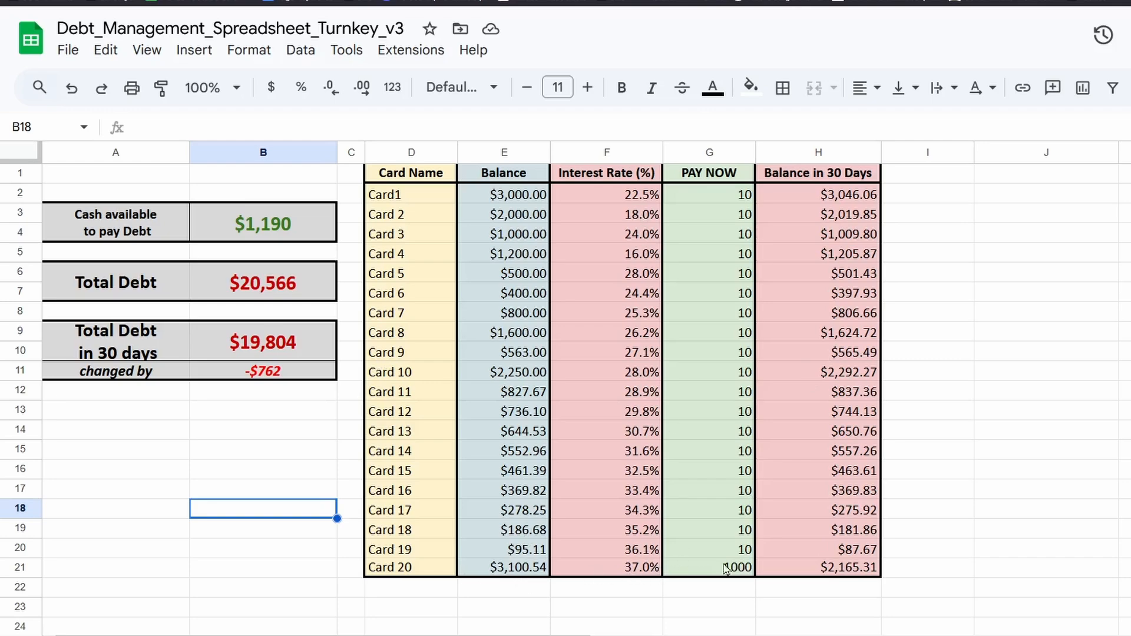
left_click(930, 569)
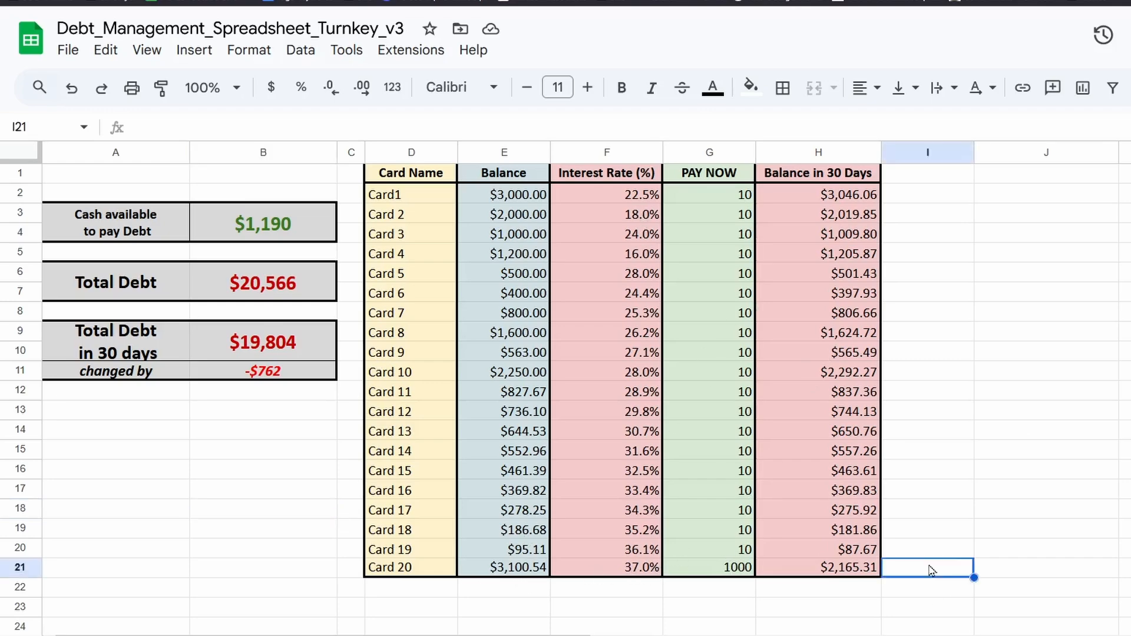